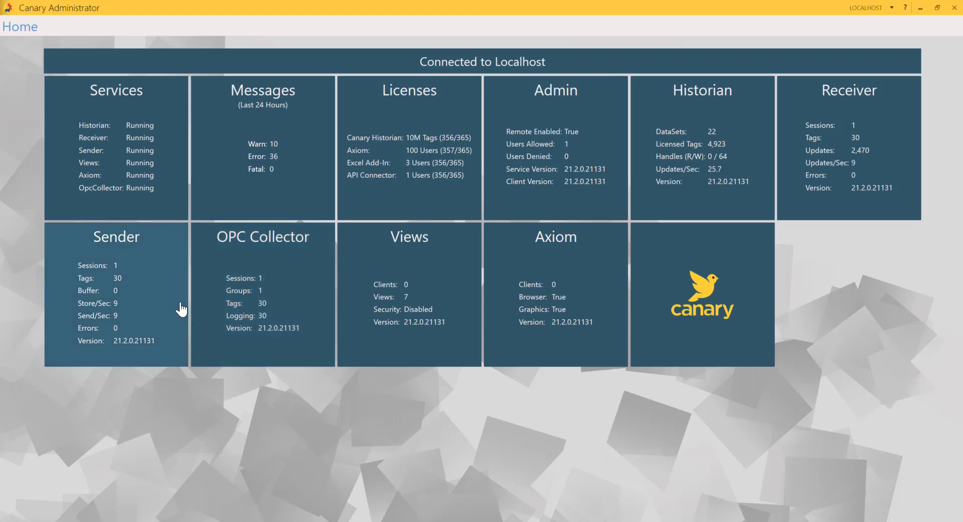
- Review the Sender's configuration: its credentials, endpoints and access lists, including how a user or group is added to the allow list
click(154, 304)
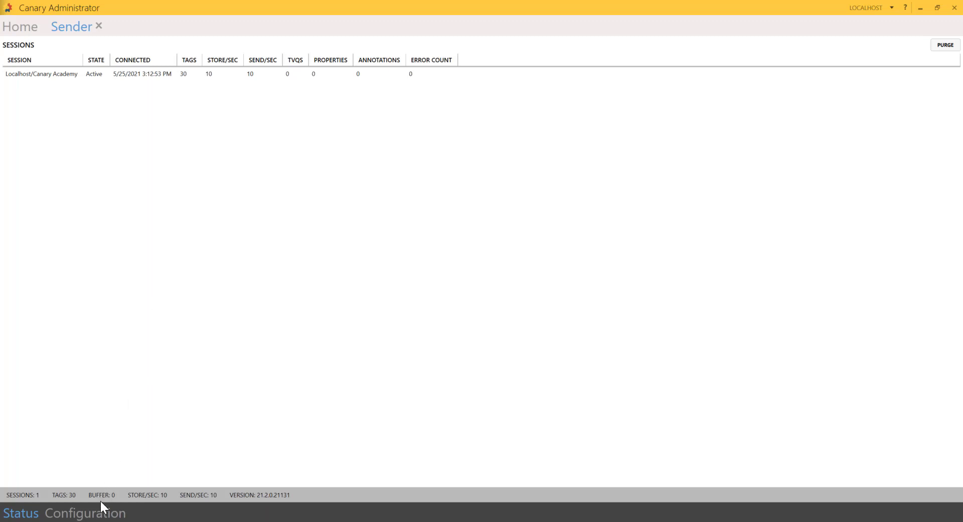
click(98, 516)
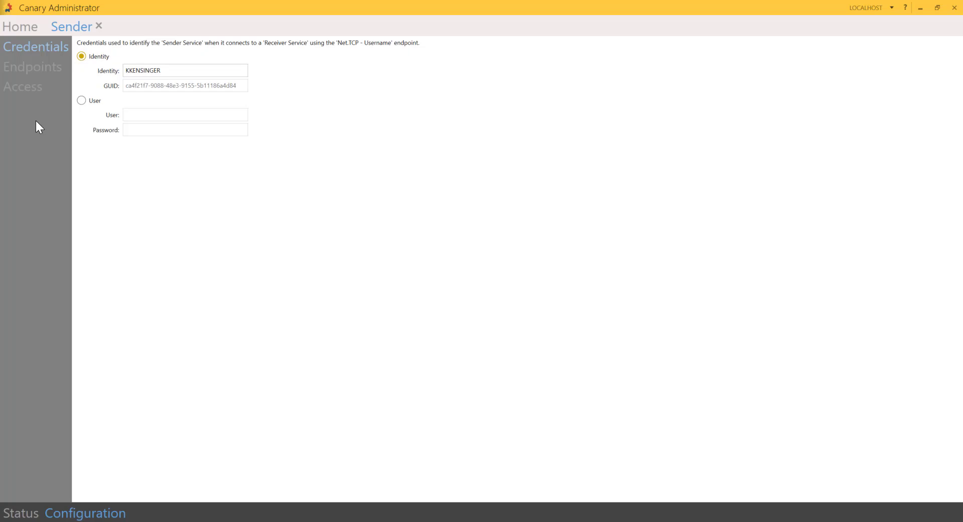
click(36, 67)
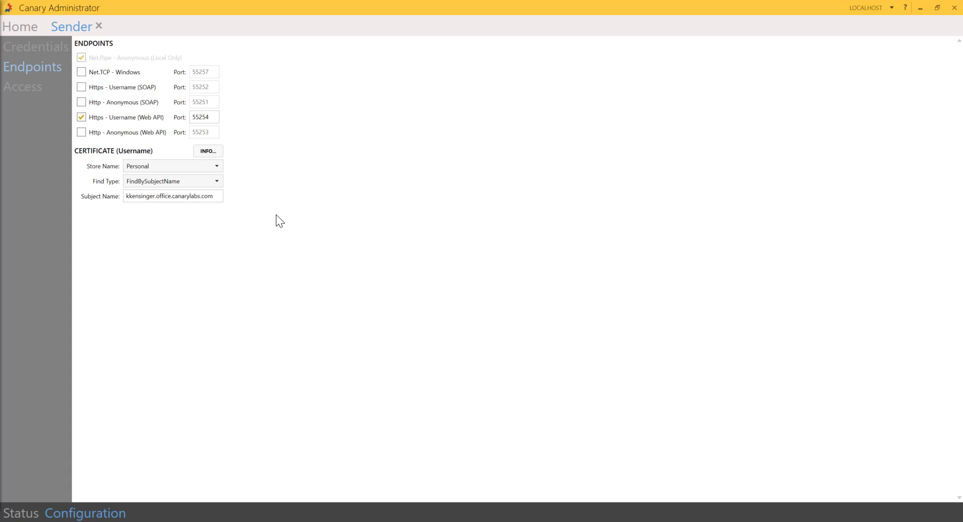
click(21, 86)
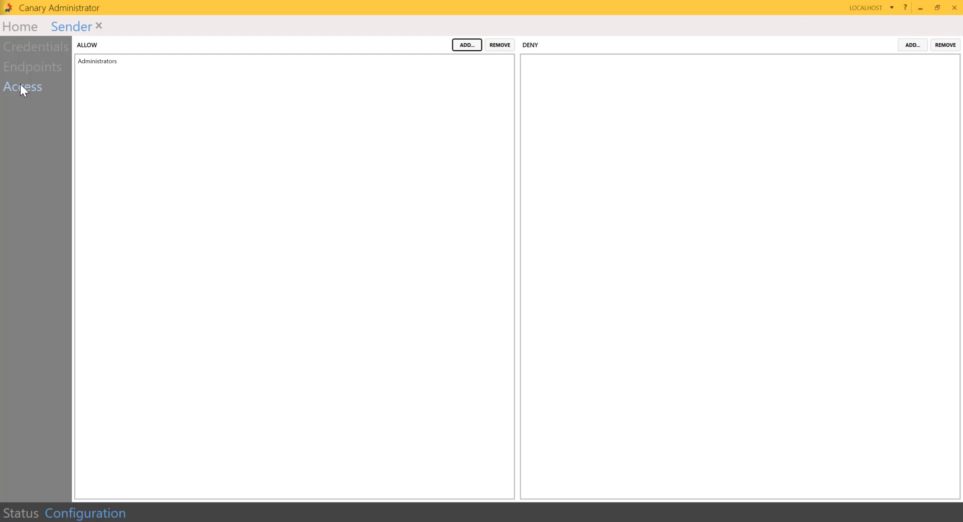
click(468, 46)
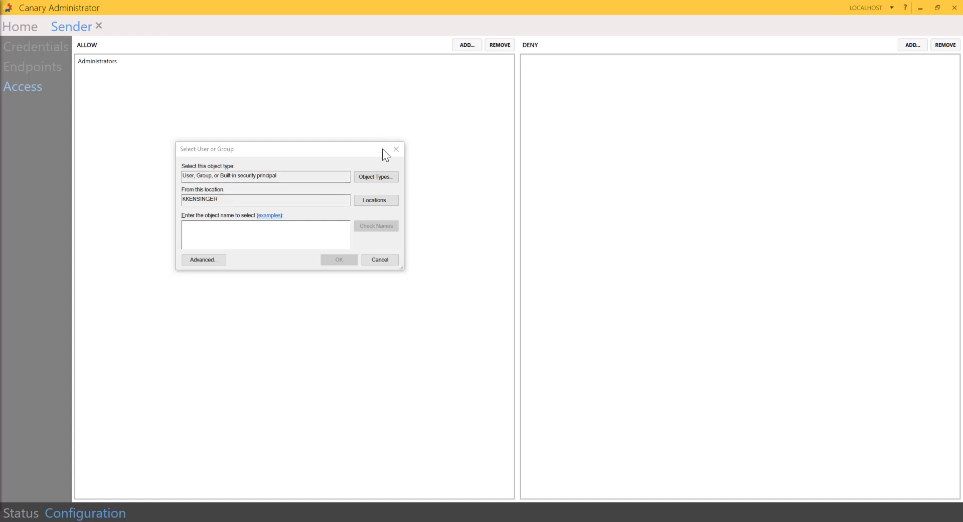
click(396, 148)
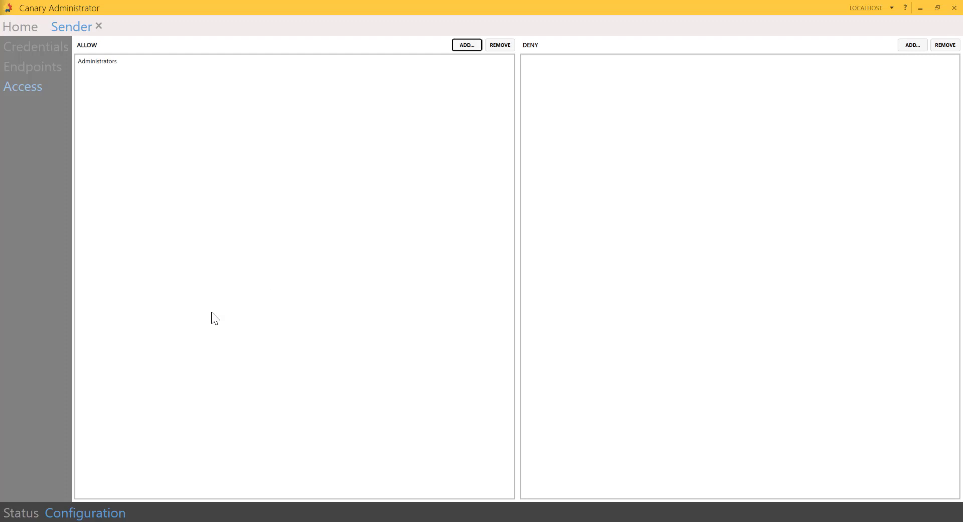
- Check the Sender's session status, stop the Receiver service, and examine how the Sender session buffers data
click(23, 514)
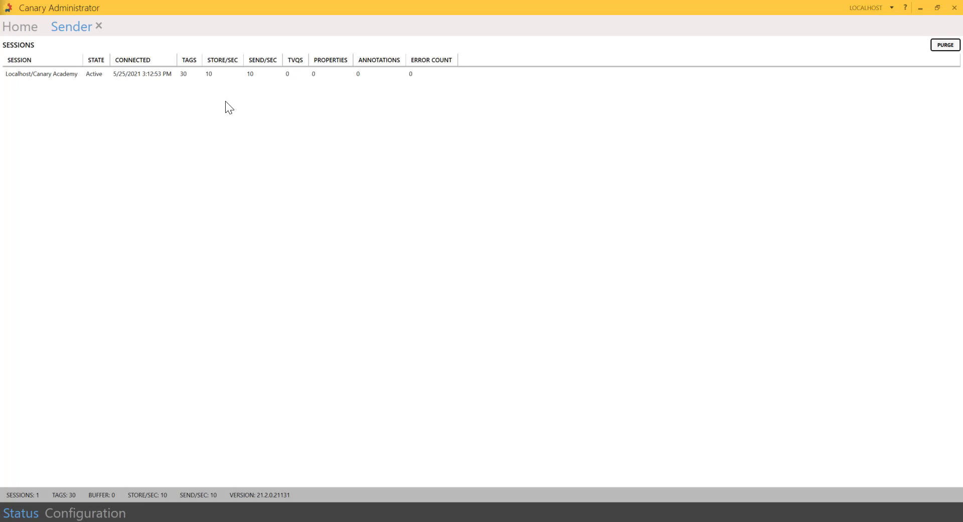
click(237, 72)
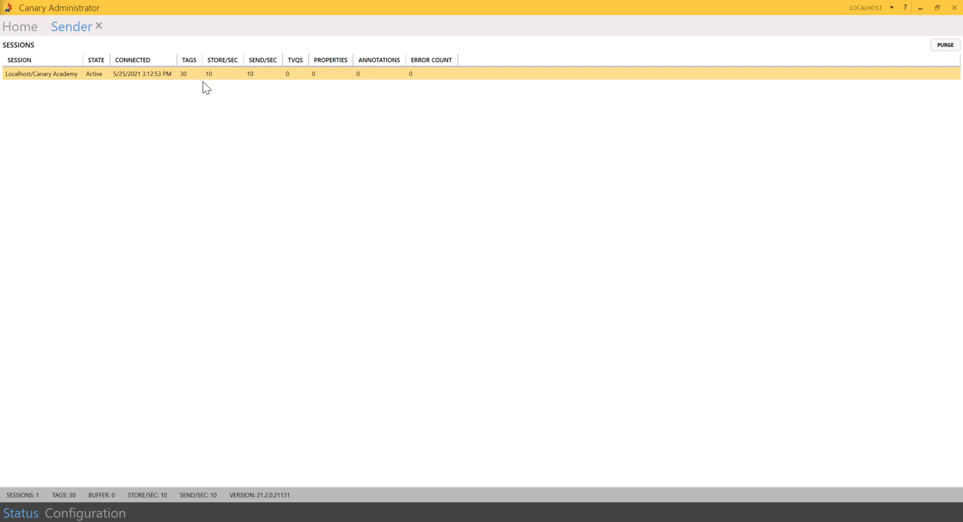
click(28, 30)
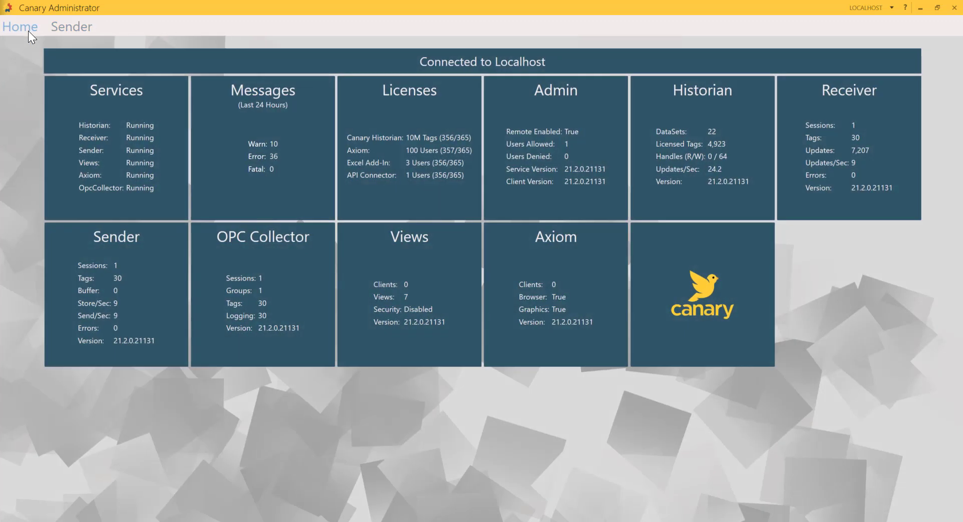
click(70, 108)
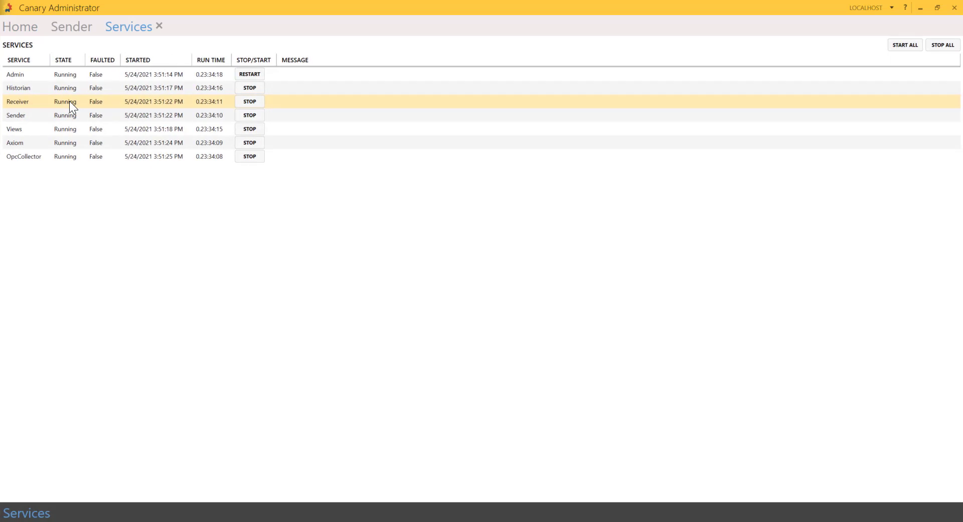
click(243, 102)
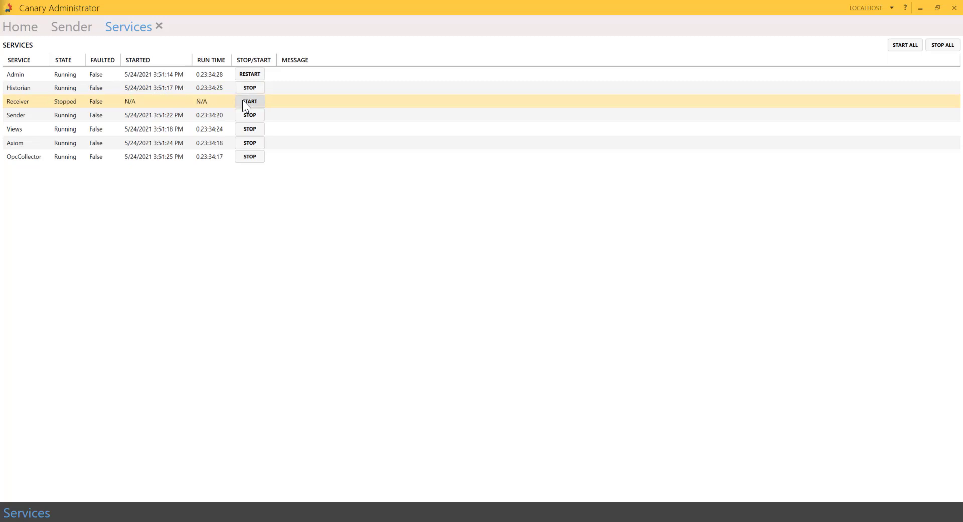
click(81, 30)
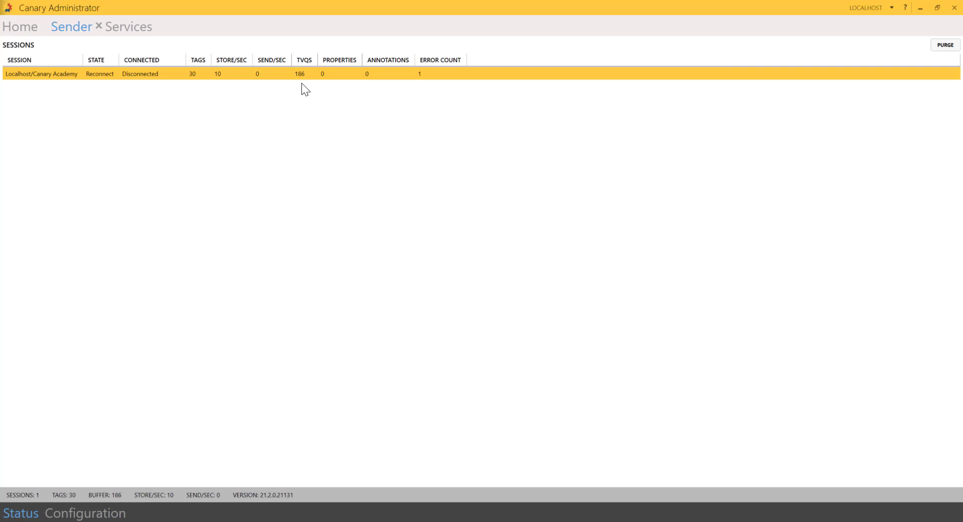
- Start the Receiver service again and check the Sender session's state and buffer
click(131, 28)
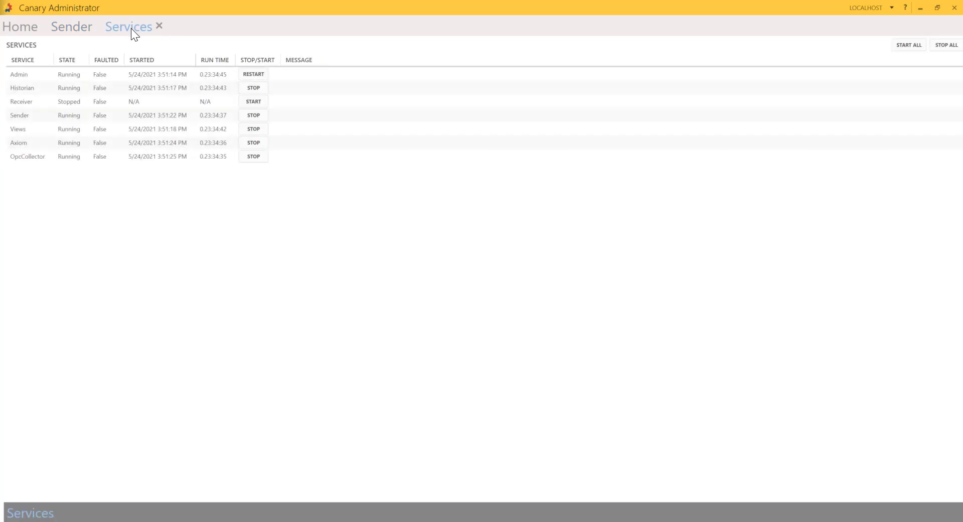
click(257, 100)
click(87, 30)
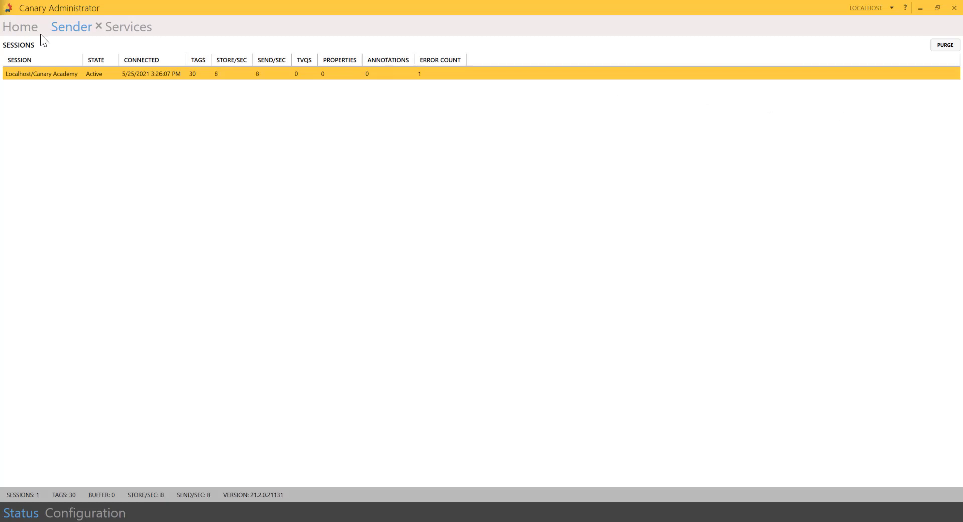
- Examine the Receiver's session status and its configured endpoints and certificate
click(20, 29)
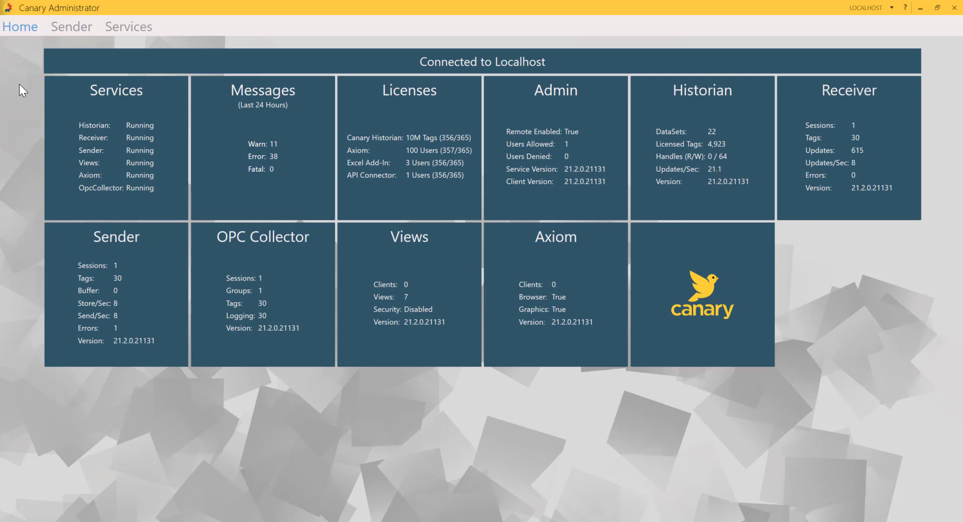
click(875, 120)
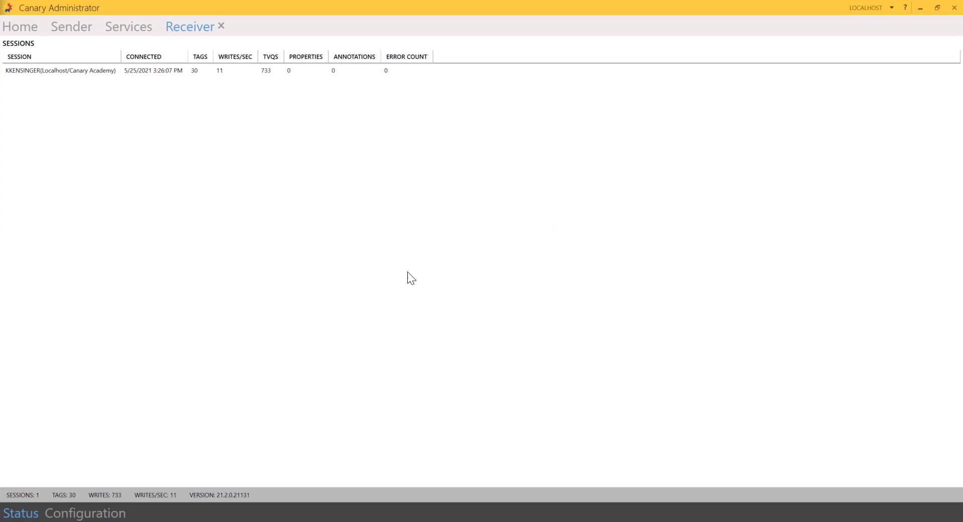
click(96, 513)
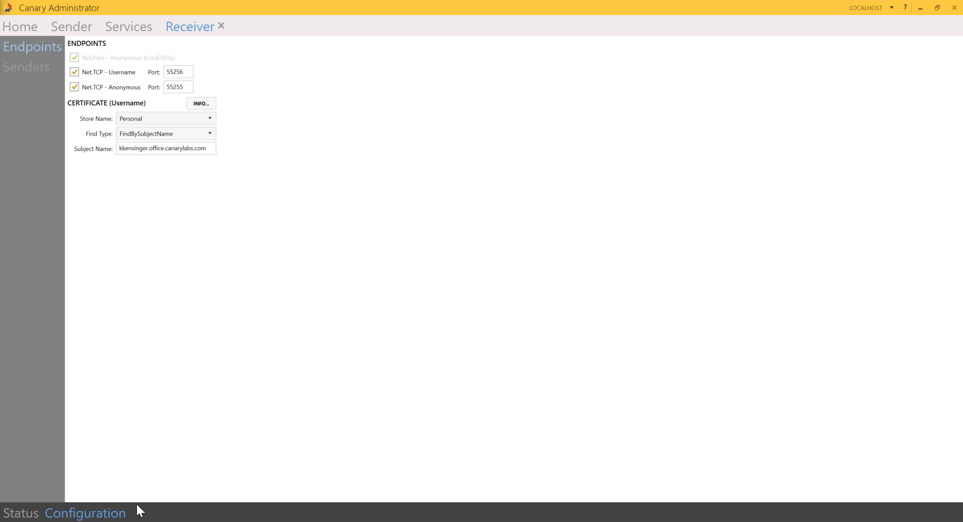
- Begin a new dataset in the Historian's configuration and enable the email alert for no data received in 60 minutes
click(23, 26)
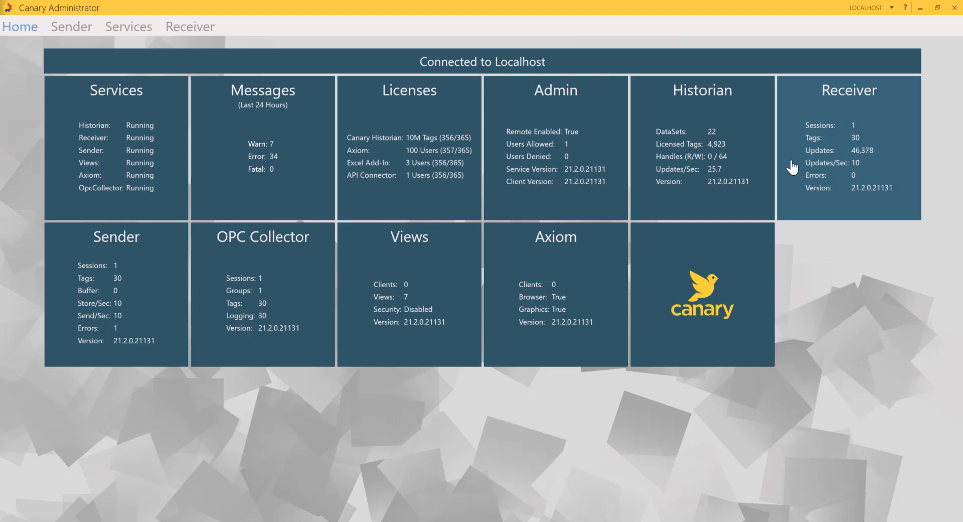
click(751, 160)
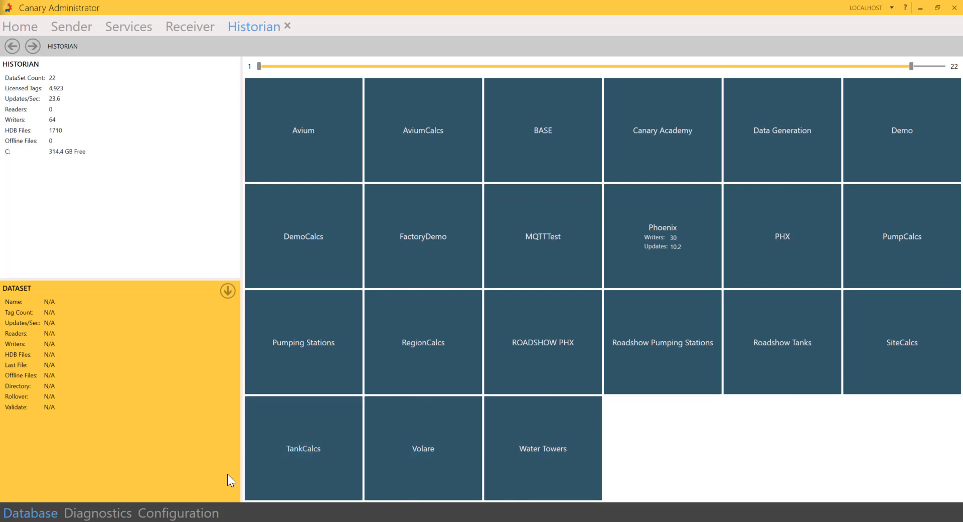
click(191, 518)
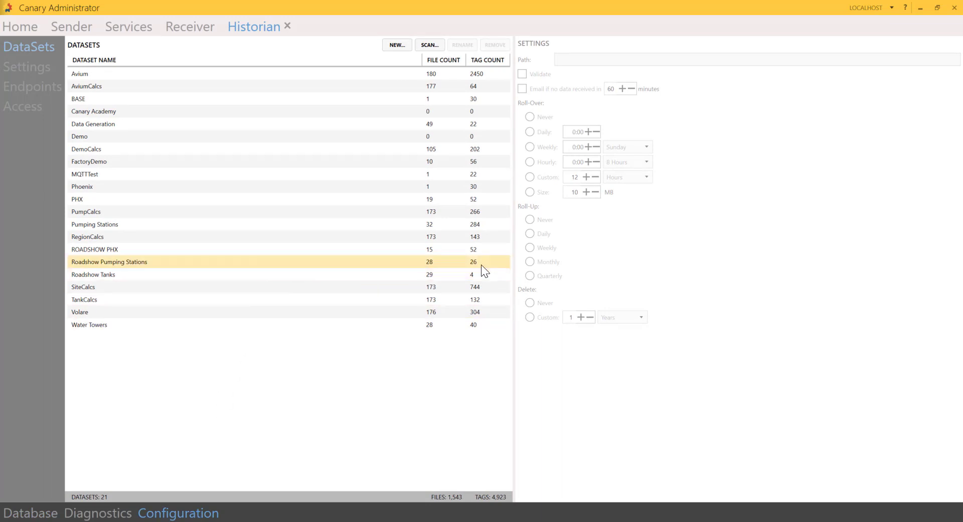
click(394, 46)
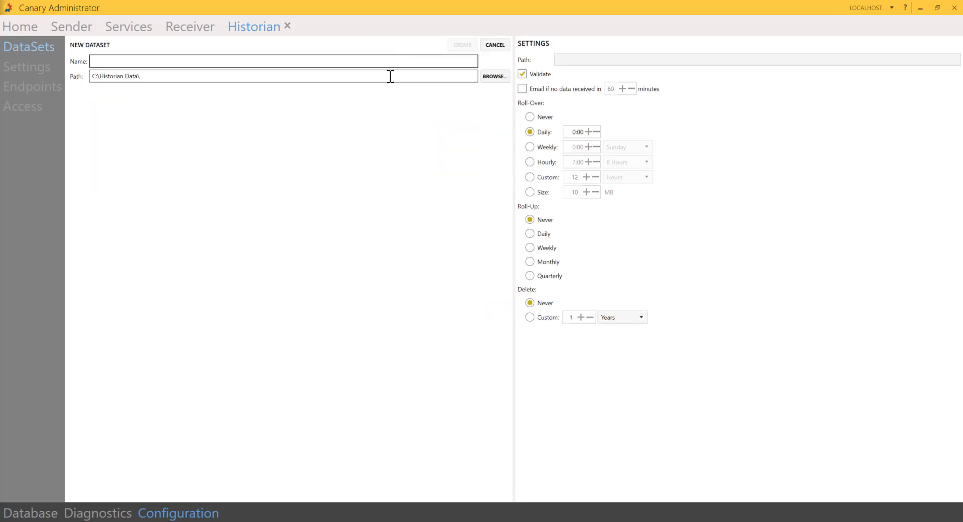
click(523, 89)
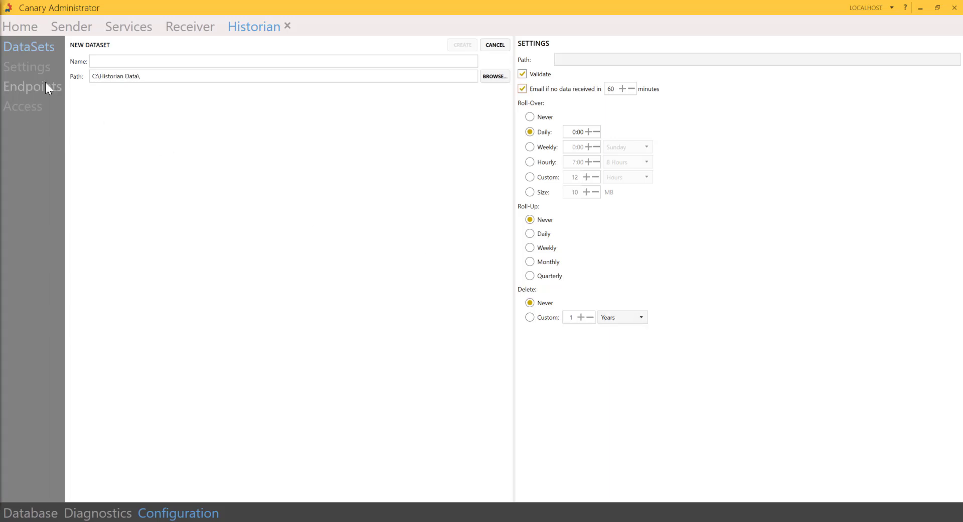
- Try enabling External Property Storage with the MSSQL option in the Historian settings and cancel the configuration changes
click(30, 75)
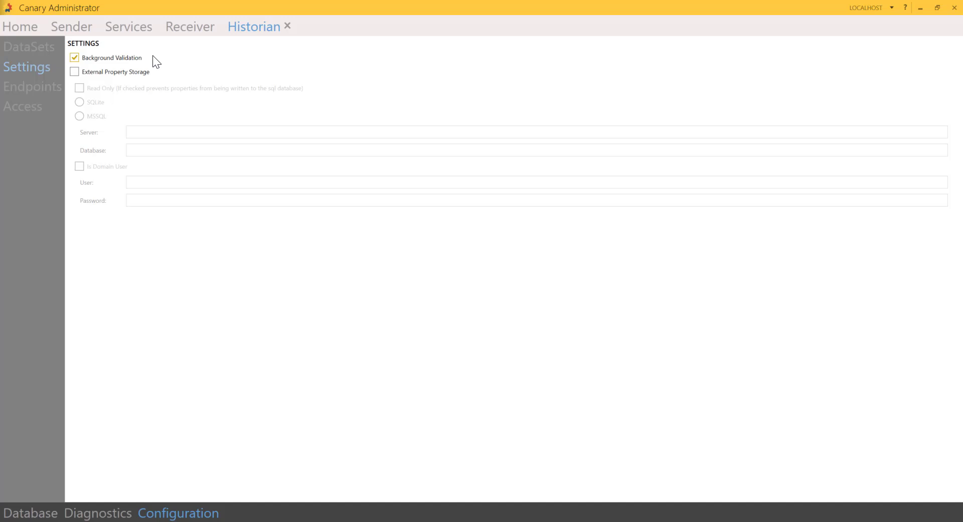
click(44, 51)
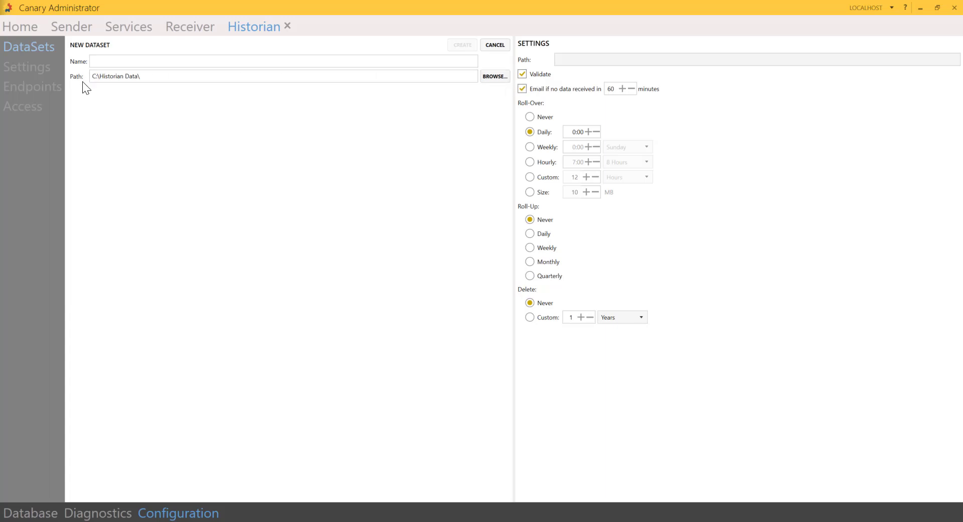
click(41, 71)
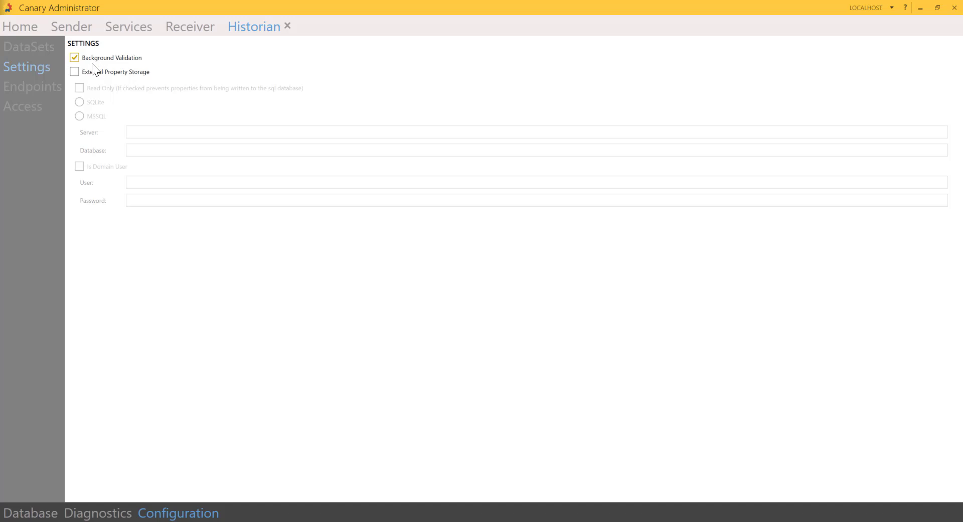
click(75, 72)
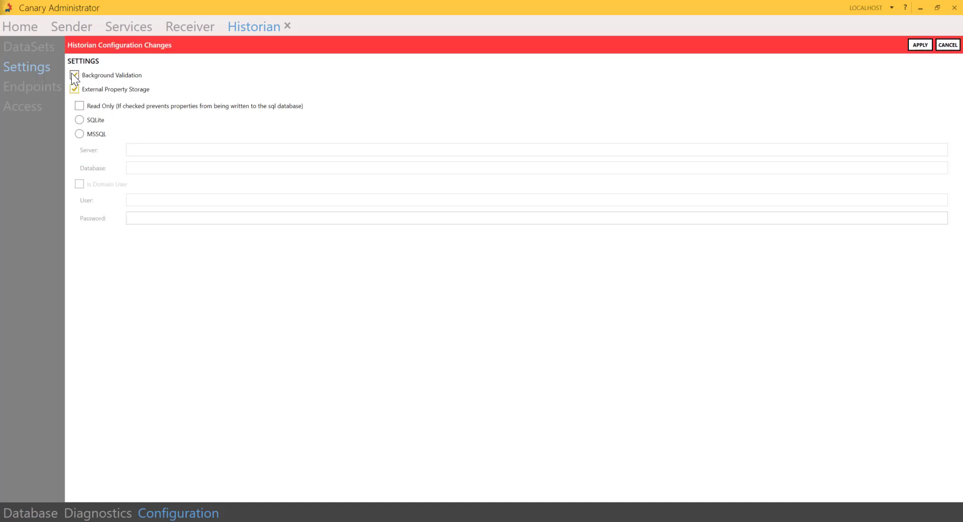
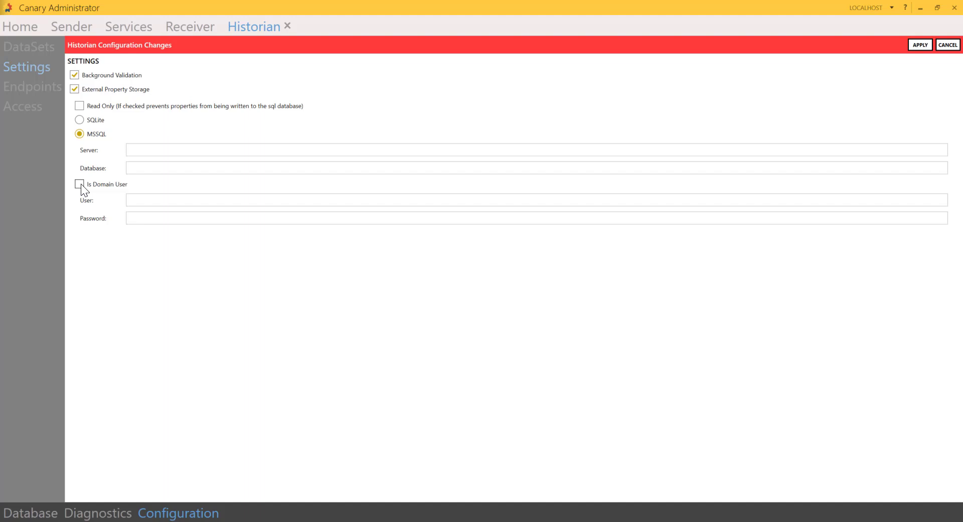
click(947, 45)
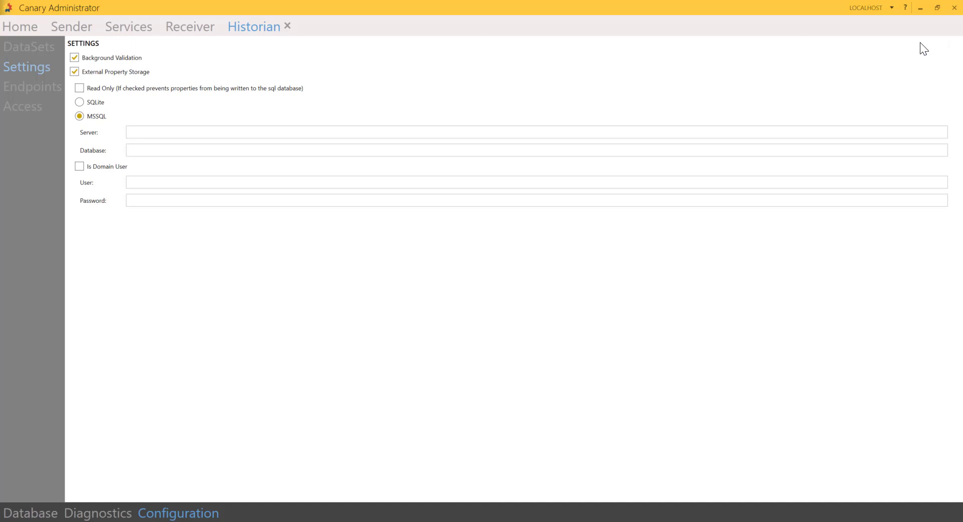
- Review the Historian's endpoints, secure endpoint access lists and diagnostics, and return to the home overview
click(48, 88)
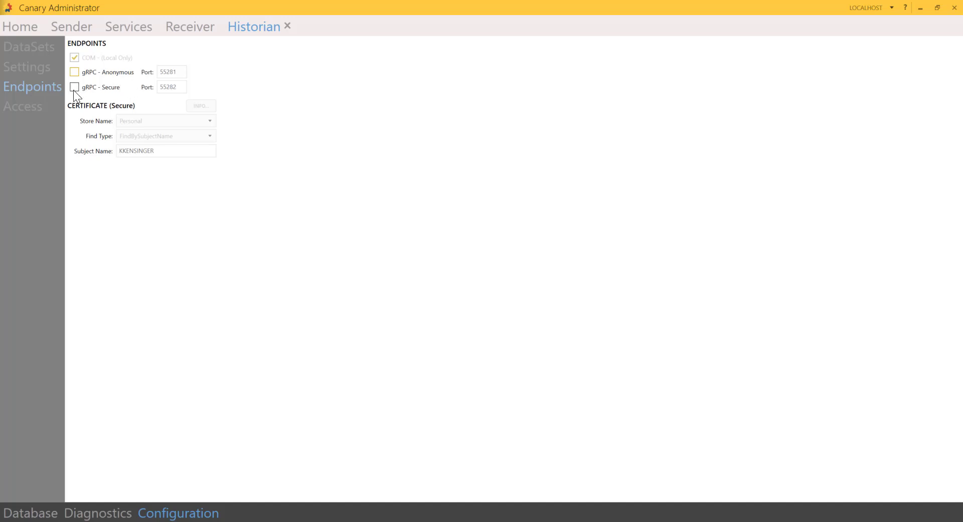
click(31, 108)
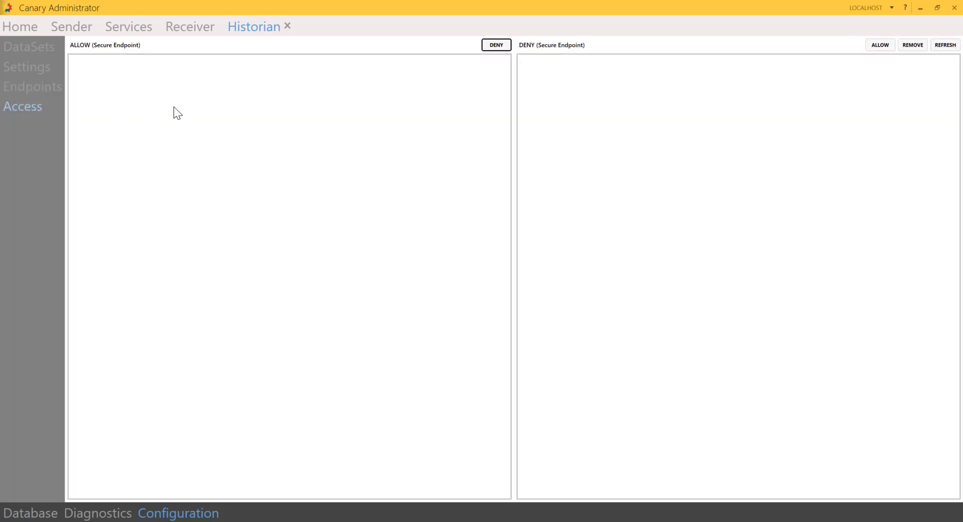
click(31, 90)
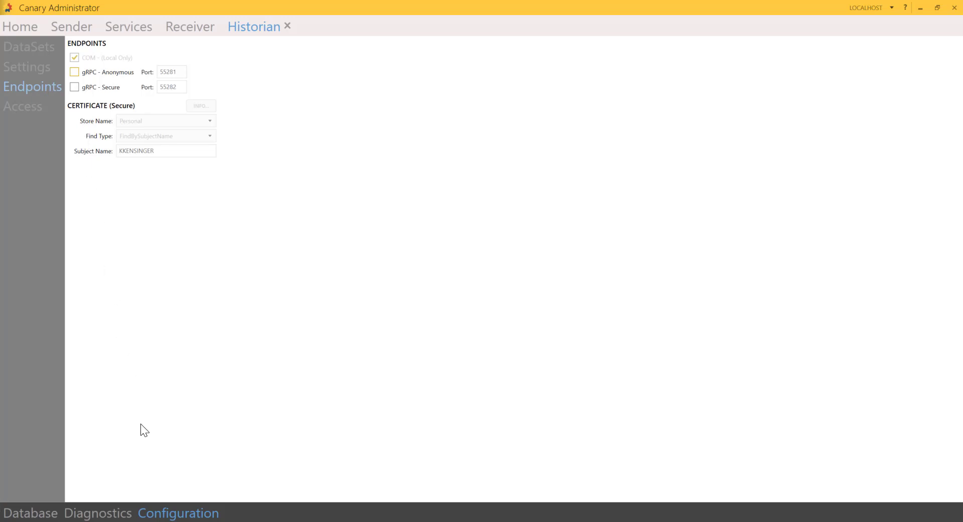
click(110, 514)
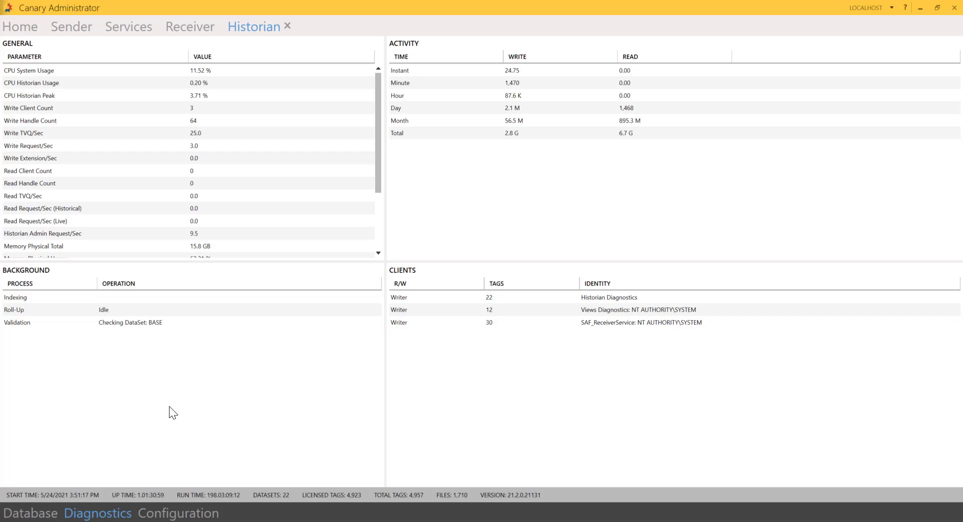
click(15, 30)
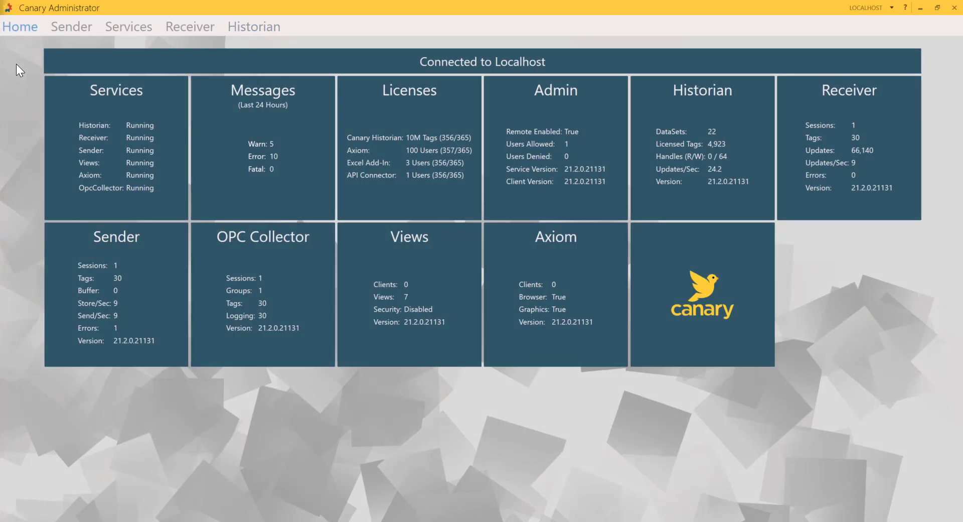